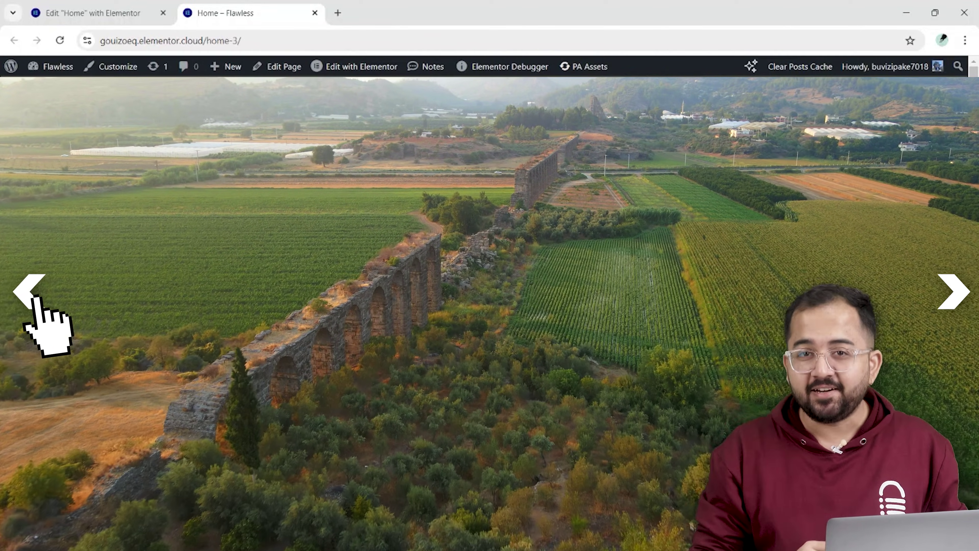
Step: Switch the homepage video slider back to the previous slide
{"action": "left_click", "coordinate": [30, 292]}
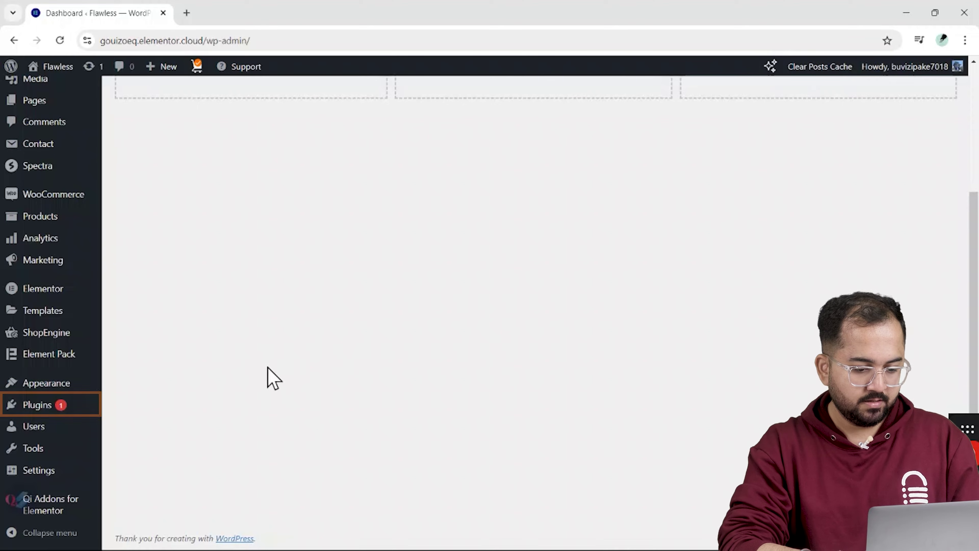
Step: Search plugins for 'premium', then install and activate Premium Addons for Elementor
{"action": "left_click", "coordinate": [63, 410]}
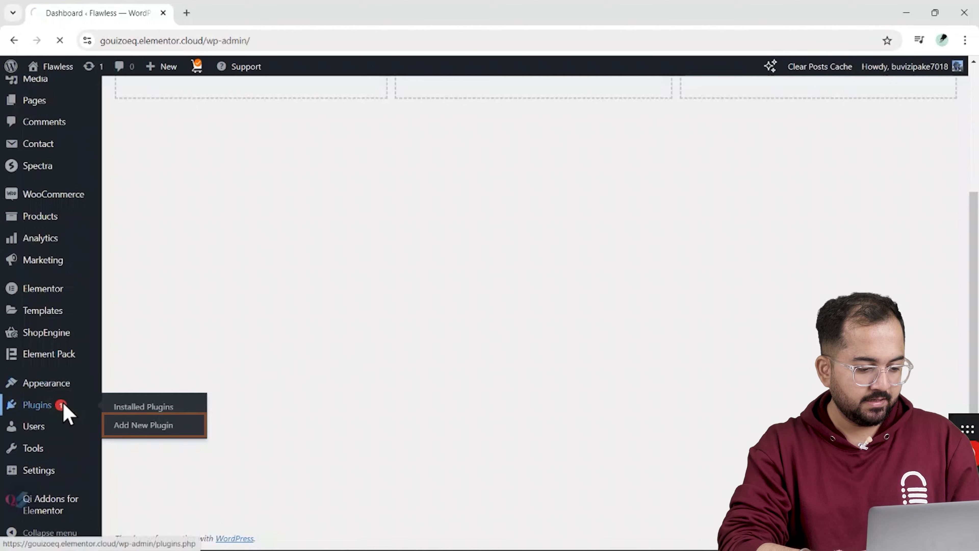
{"action": "left_click", "coordinate": [144, 424]}
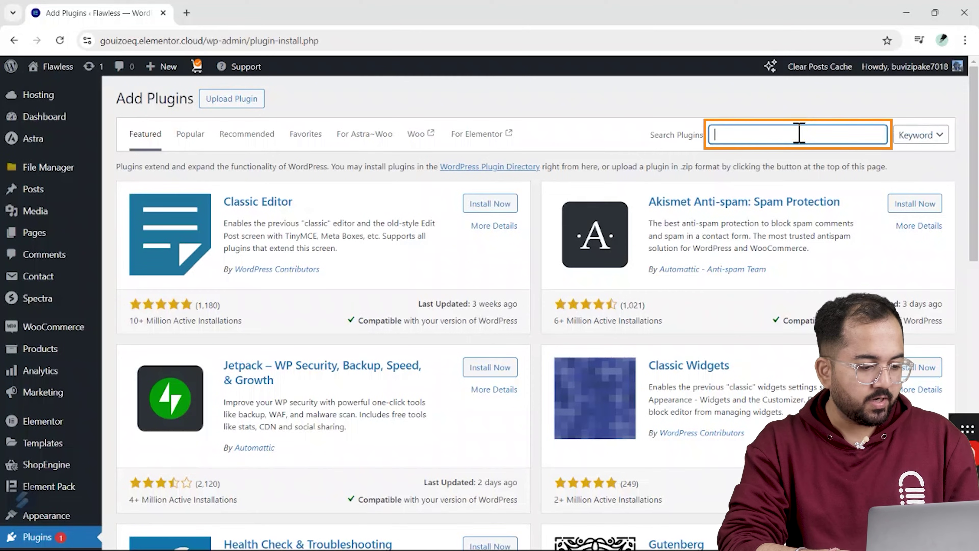
{"action": "type", "text": "premium"}
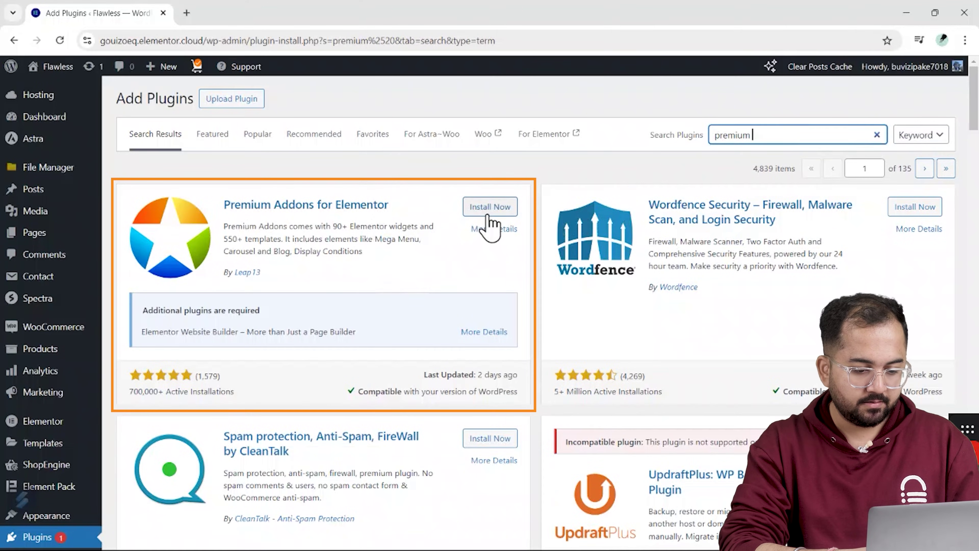
{"action": "left_click", "coordinate": [492, 213]}
{"action": "left_click", "coordinate": [503, 214]}
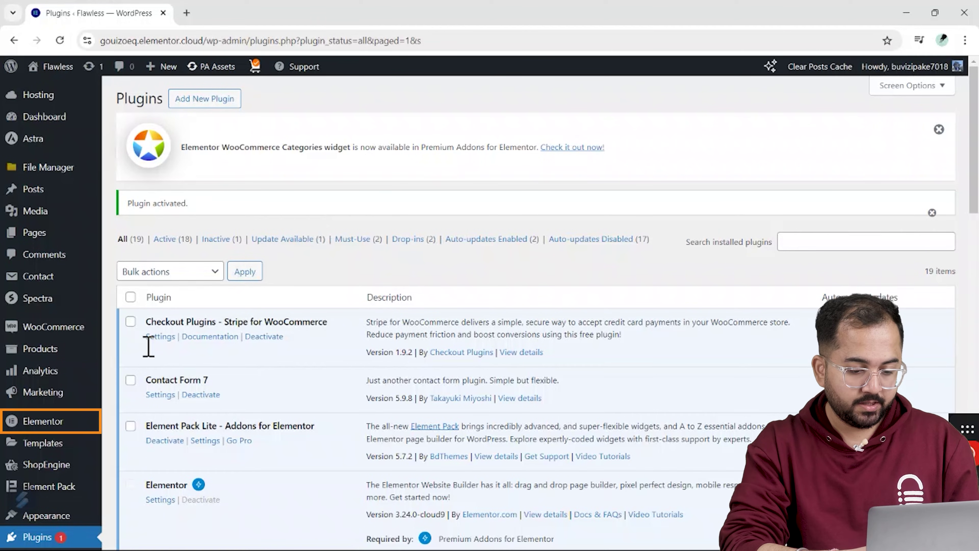
Step: Save Elementor's Features settings with Flexbox Container and Nested Elements set to Active
{"action": "left_click", "coordinate": [52, 421]}
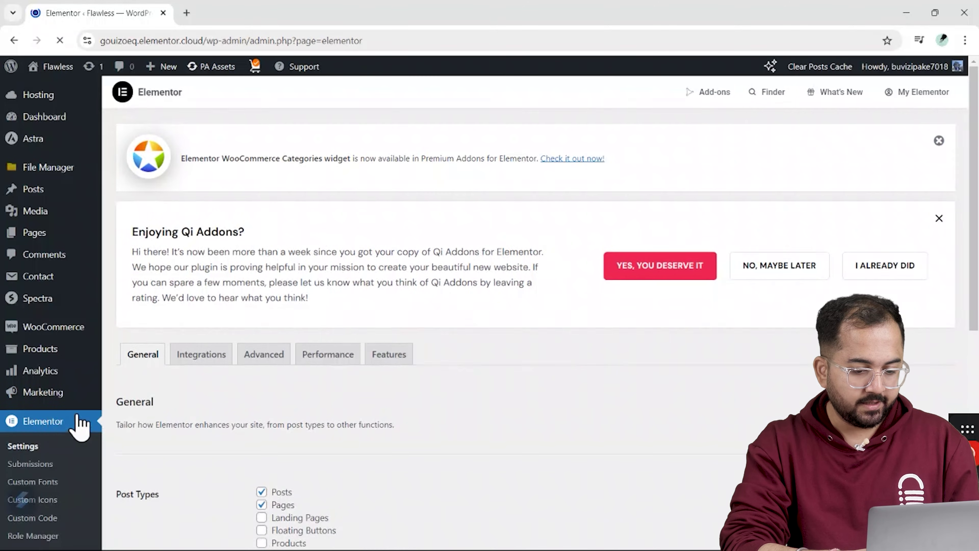
{"action": "left_click", "coordinate": [403, 357]}
{"action": "scroll", "coordinate": [418, 158], "scroll_direction": "down", "scroll_amount": 10}
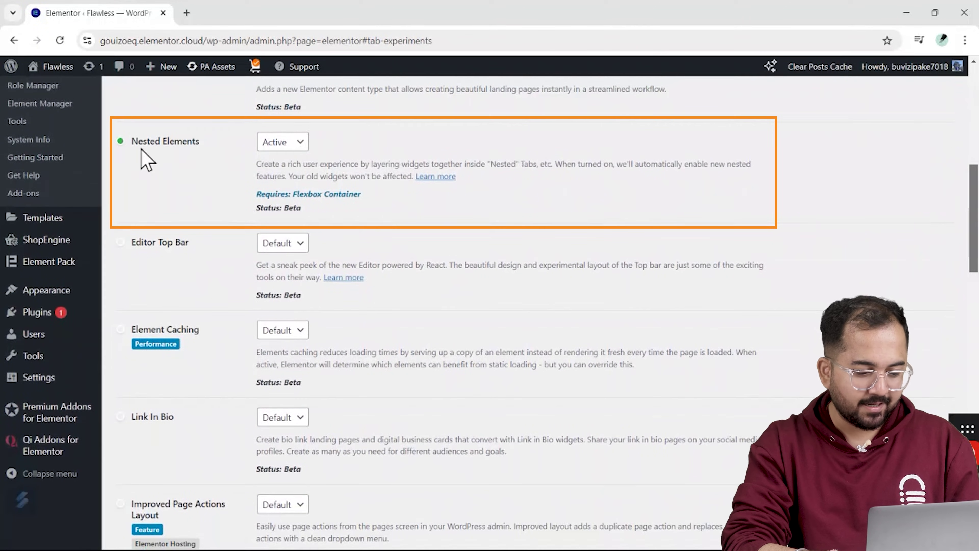
{"action": "scroll", "coordinate": [146, 143], "scroll_direction": "down", "scroll_amount": 10}
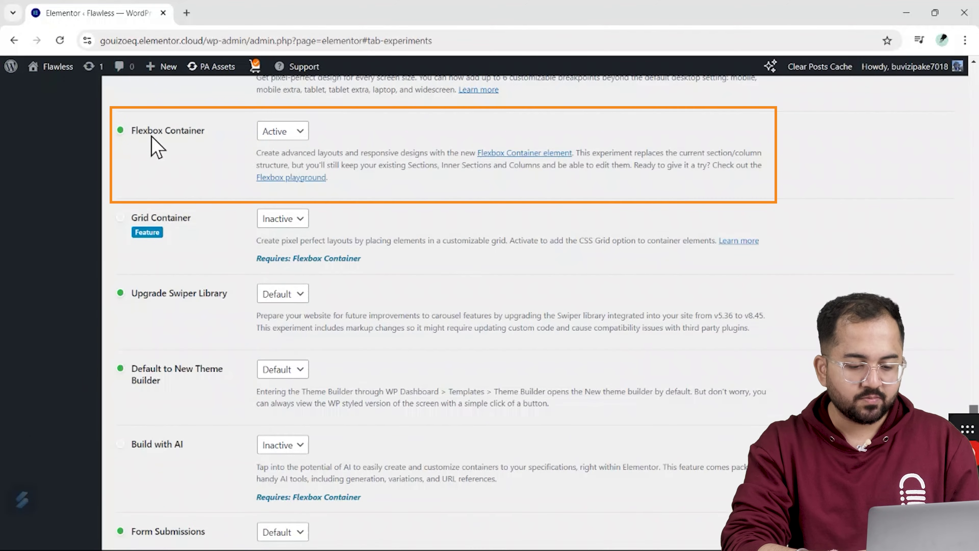
{"action": "scroll", "coordinate": [151, 136], "scroll_direction": "down", "scroll_amount": 3}
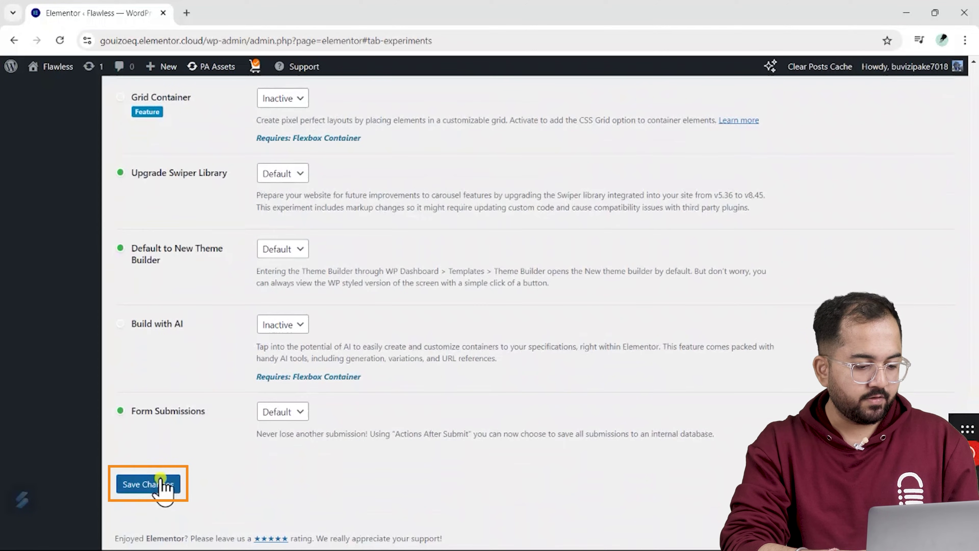
{"action": "left_click", "coordinate": [159, 482]}
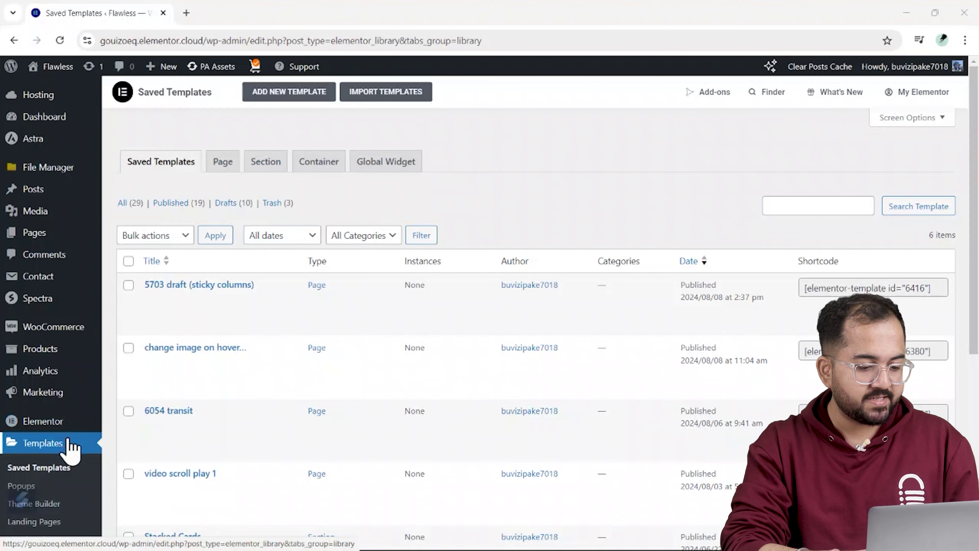
Step: Create a Container-type template named 'Video 1' and open it in Elementor
{"action": "left_click", "coordinate": [305, 99]}
{"action": "left_click", "coordinate": [694, 302]}
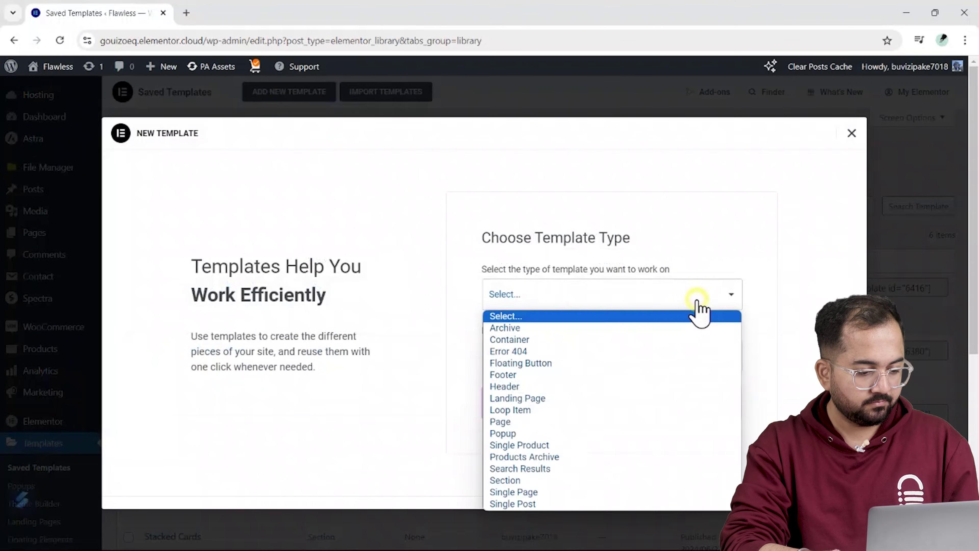
{"action": "left_click", "coordinate": [541, 341]}
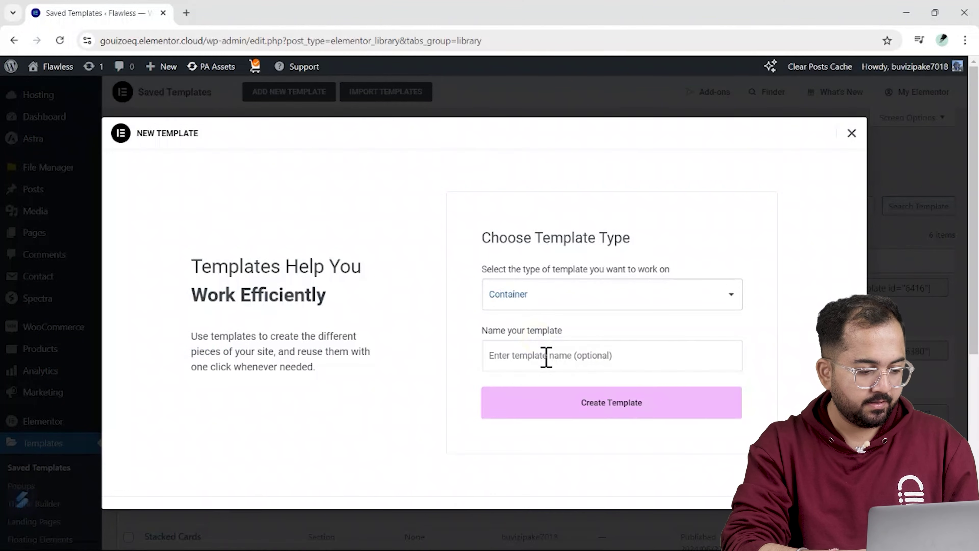
{"action": "left_click", "coordinate": [546, 356]}
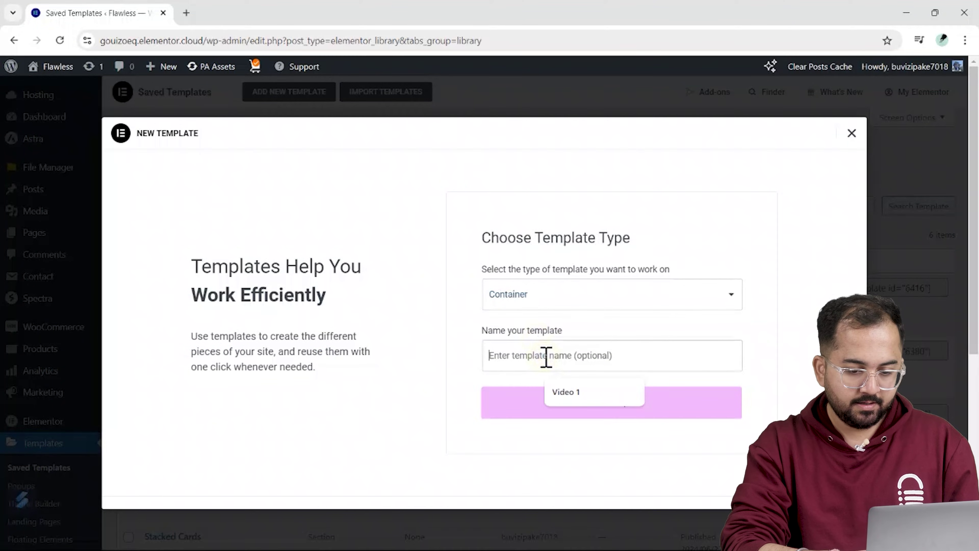
{"action": "left_click", "coordinate": [574, 395]}
{"action": "left_click", "coordinate": [577, 411]}
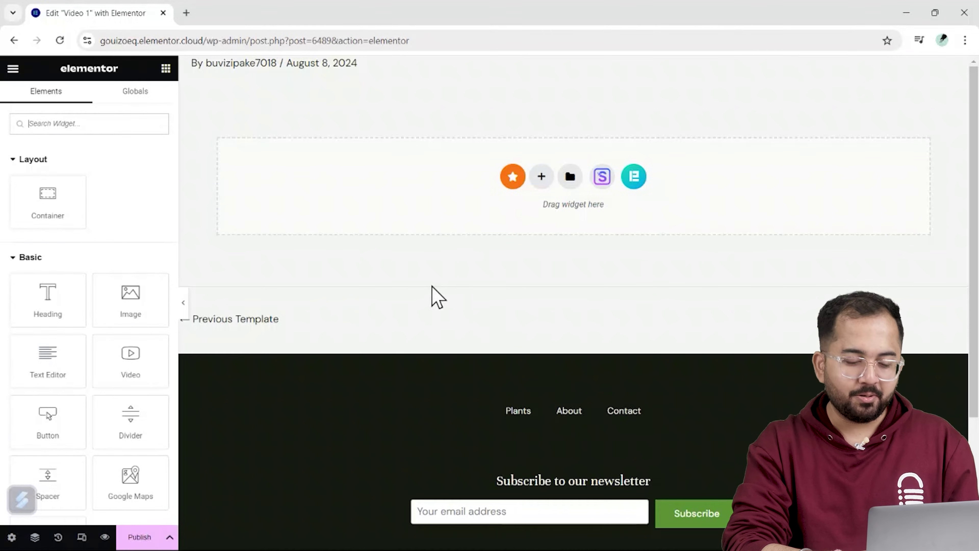
Step: Add a Video widget and replace its link with the pasted rural farmland YouTube URL
{"action": "left_click_drag", "start_coordinate": [107, 366], "coordinate": [376, 156]}
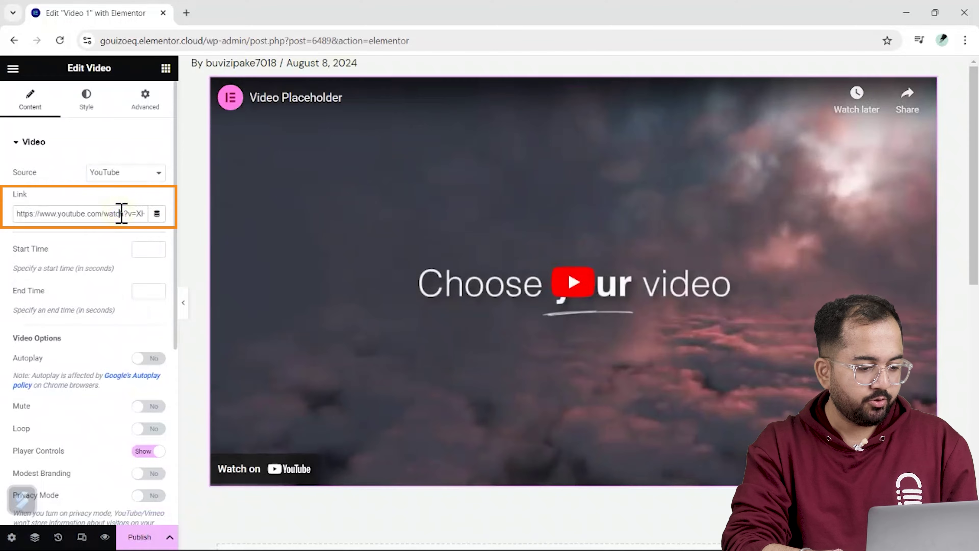
{"action": "left_click", "coordinate": [121, 214]}
{"action": "key", "text": "ctrl+a"}
{"action": "key", "text": "BackSpace"}
{"action": "key", "text": "ctrl+v"}
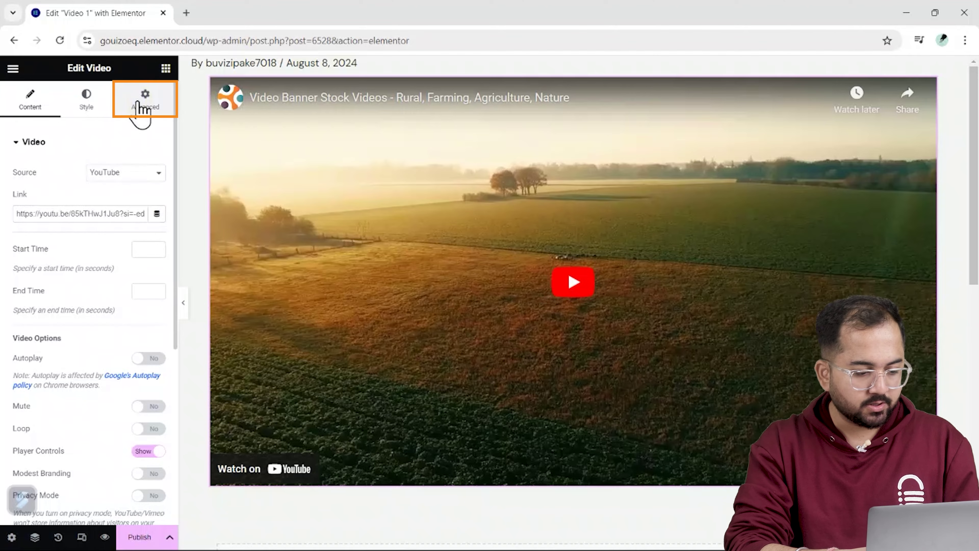
Step: Set the video's padding to 0 and make its container Full Width
{"action": "left_click", "coordinate": [141, 109]}
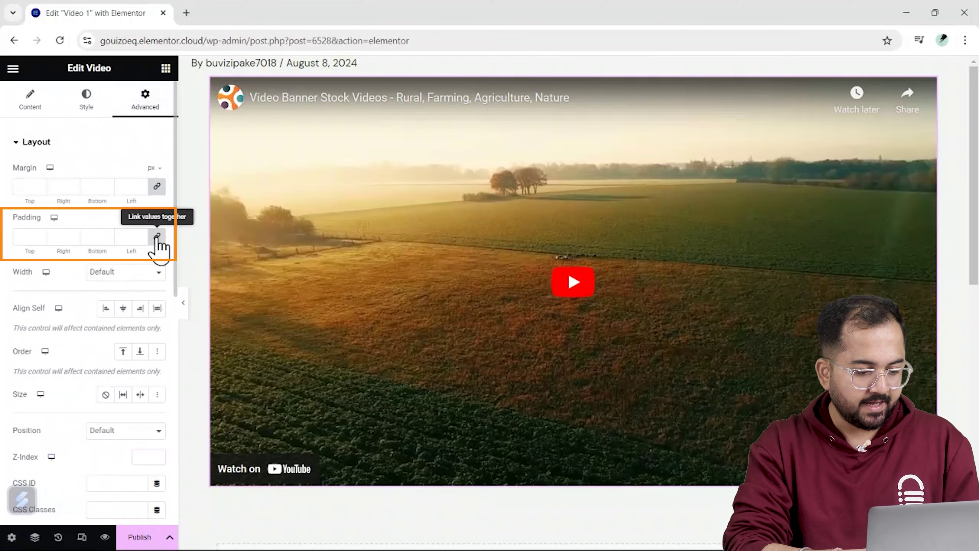
{"action": "left_click", "coordinate": [157, 236]}
{"action": "mouse_move", "coordinate": [645, 153]}
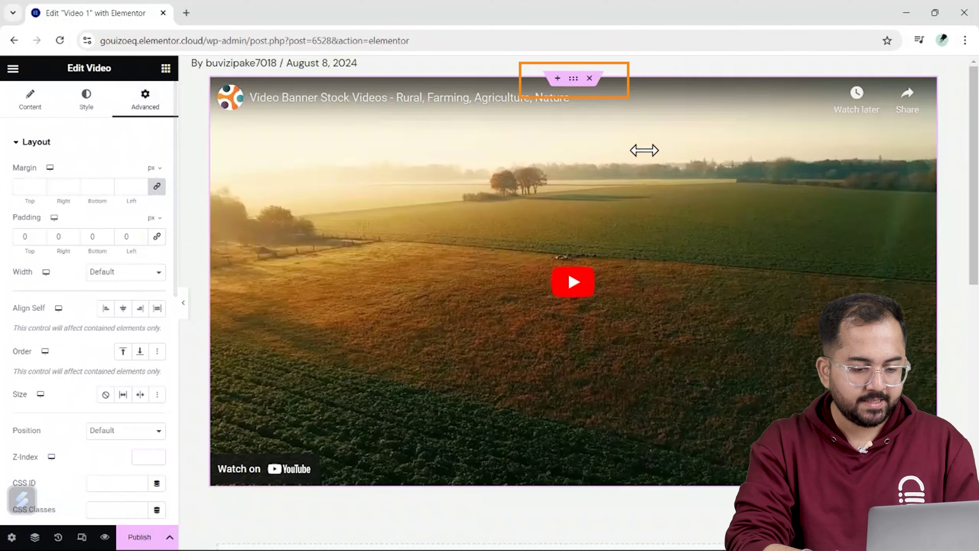
{"action": "left_click", "coordinate": [573, 79]}
{"action": "left_click", "coordinate": [127, 185]}
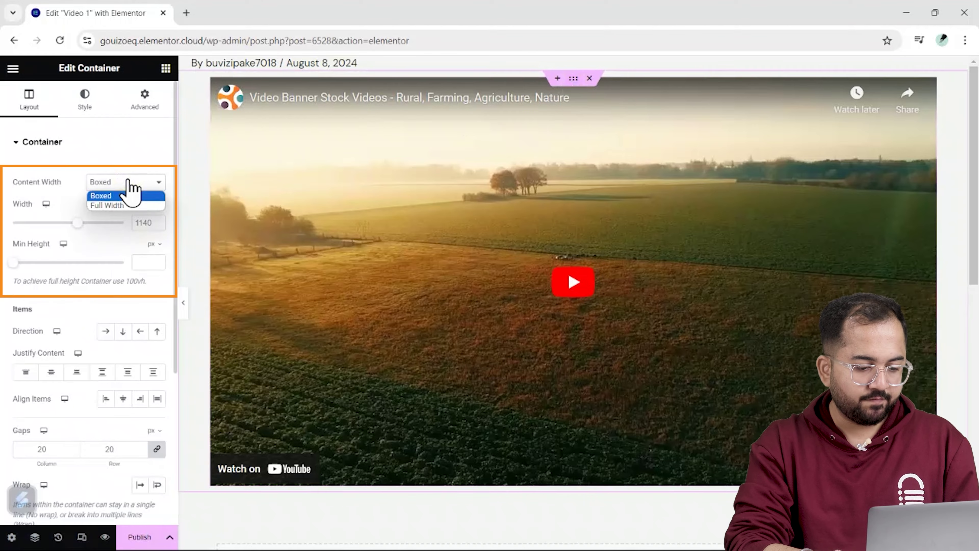
{"action": "left_click", "coordinate": [119, 206]}
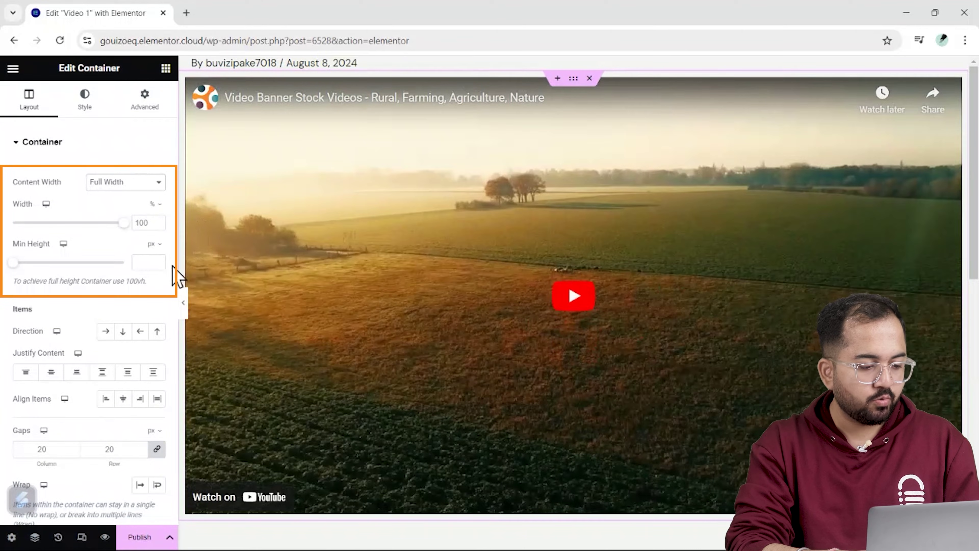
Step: Give the container a 100vh minimum height and publish the template
{"action": "left_click", "coordinate": [155, 244]}
{"action": "left_click", "coordinate": [143, 263]}
{"action": "type", "text": "100"}
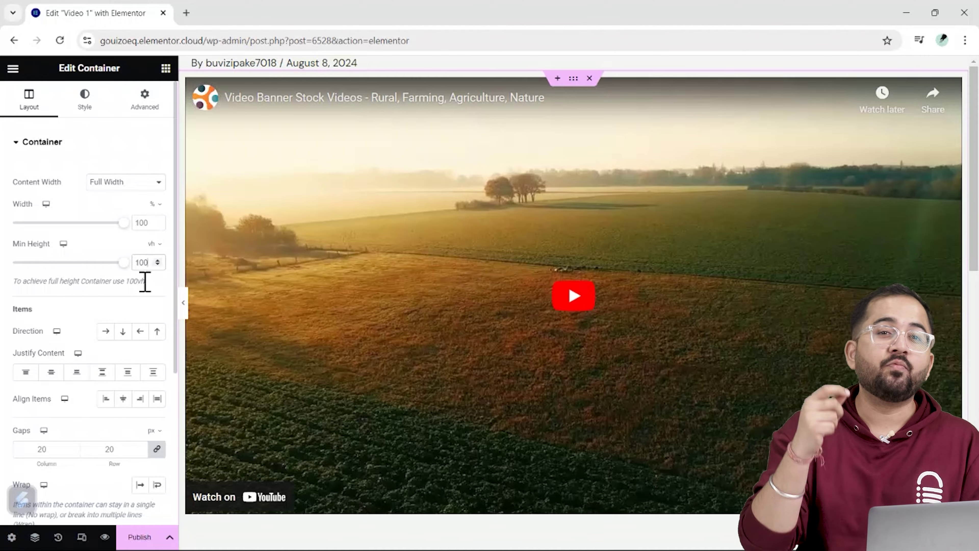
{"action": "left_click", "coordinate": [139, 538]}
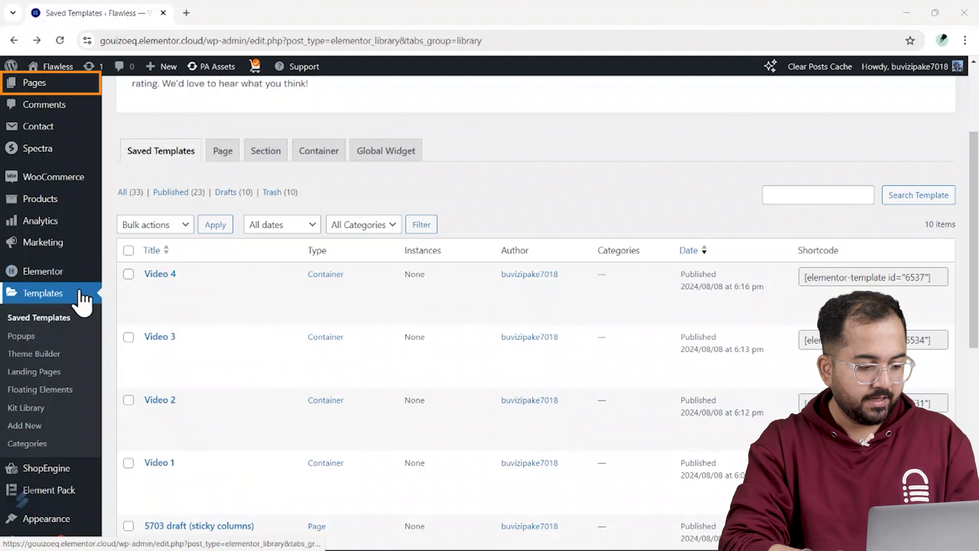
Step: Create a new page titled 'Home' and open it in Elementor
{"action": "mouse_move", "coordinate": [43, 83]}
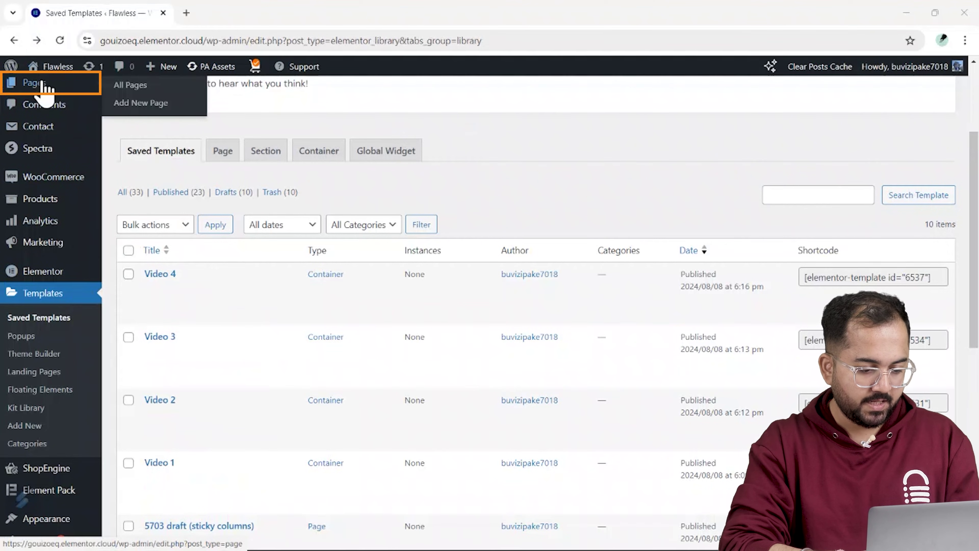
{"action": "left_click", "coordinate": [159, 104]}
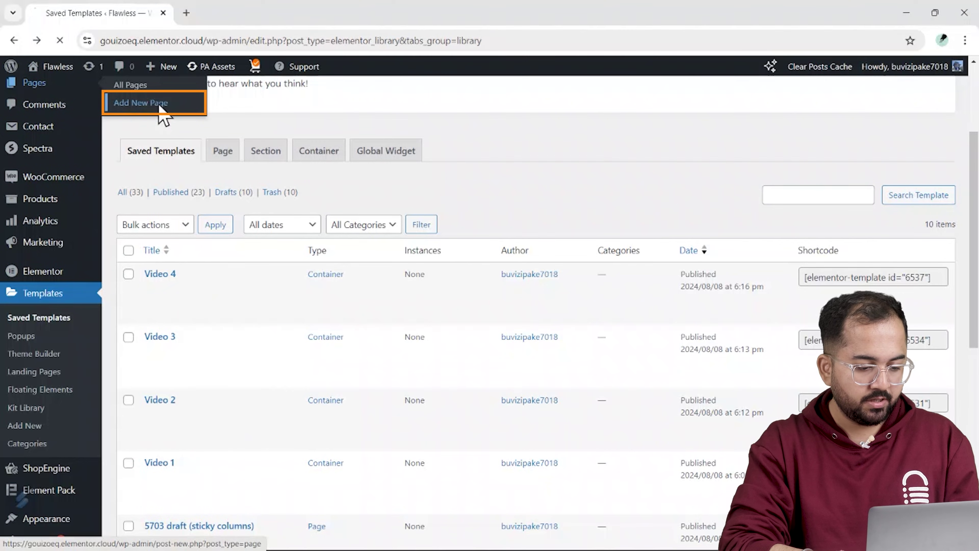
{"action": "type", "text": "Home"}
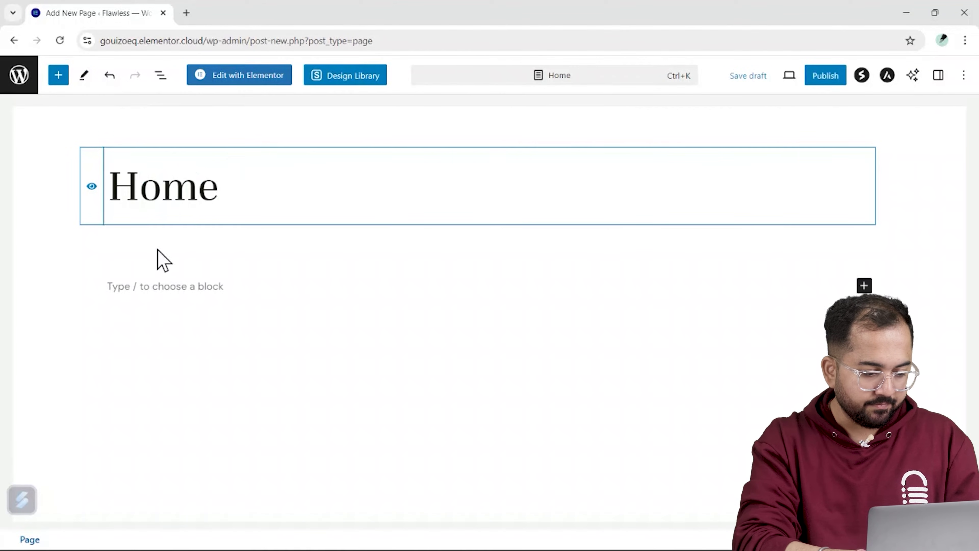
{"action": "left_click", "coordinate": [257, 81]}
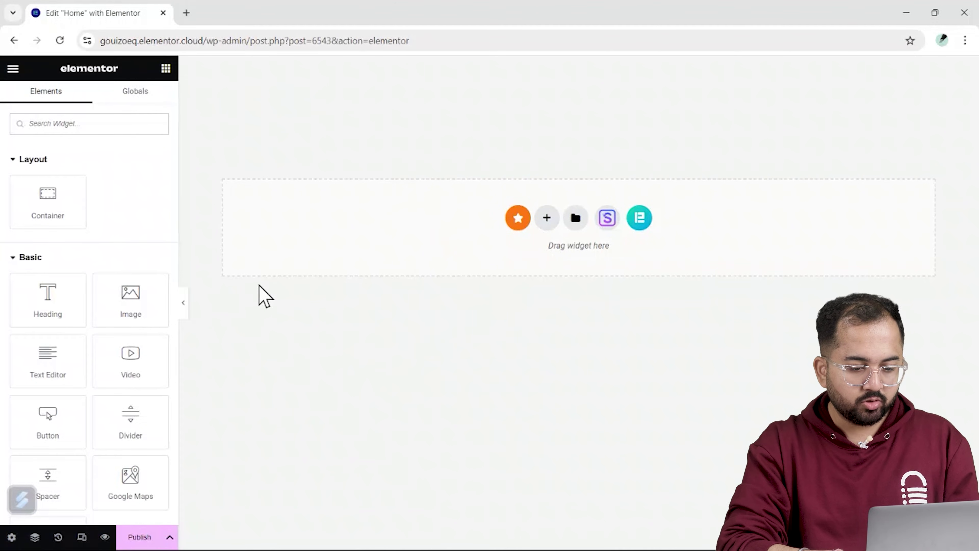
Step: Add a Container to the Home page, set Full Width with 0 padding on all sides
{"action": "left_click", "coordinate": [115, 122]}
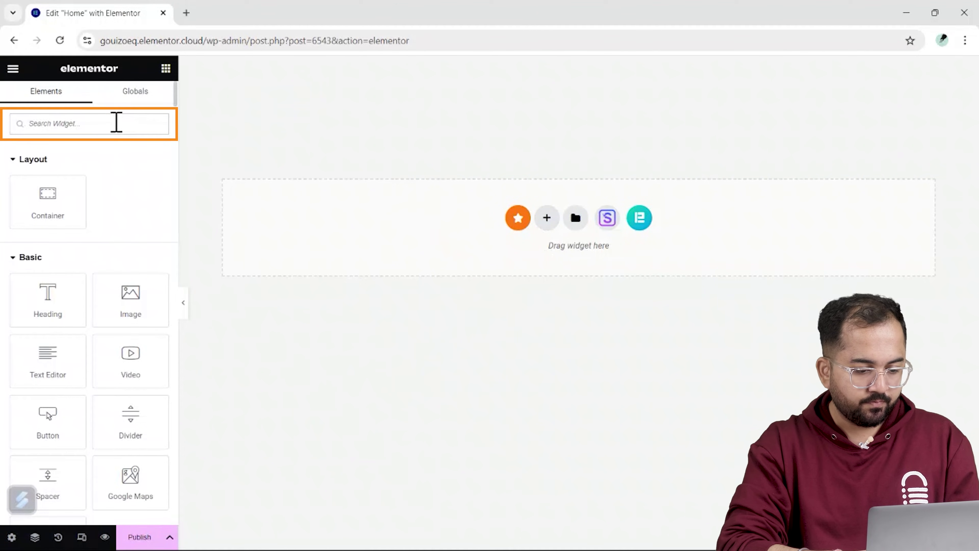
{"action": "type", "text": "cont"}
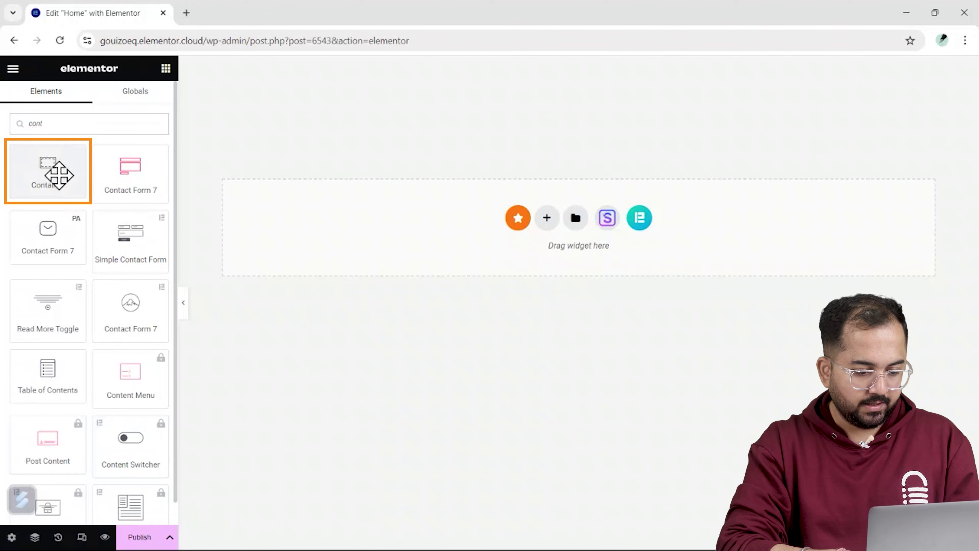
{"action": "left_click_drag", "start_coordinate": [59, 175], "coordinate": [309, 232]}
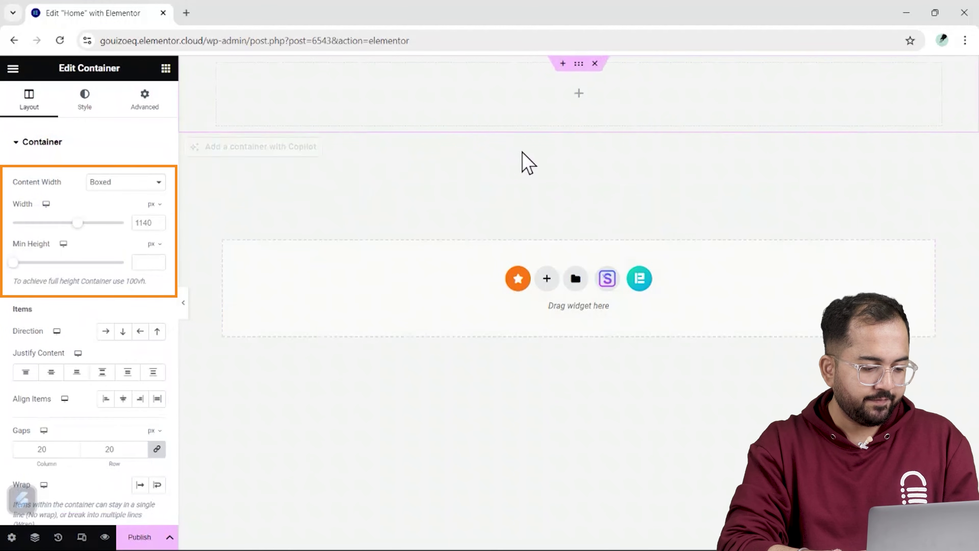
{"action": "left_click", "coordinate": [155, 186]}
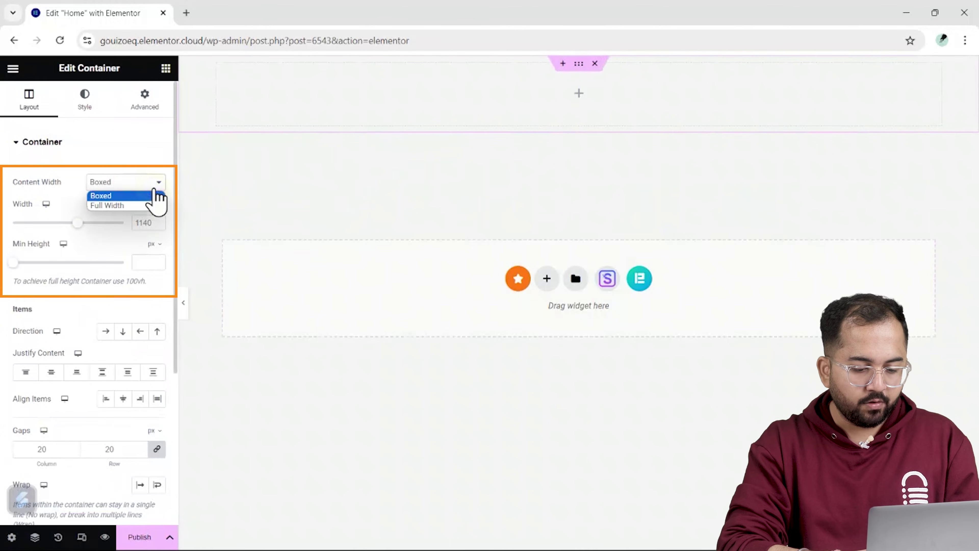
{"action": "left_click", "coordinate": [135, 205]}
{"action": "left_click", "coordinate": [145, 101]}
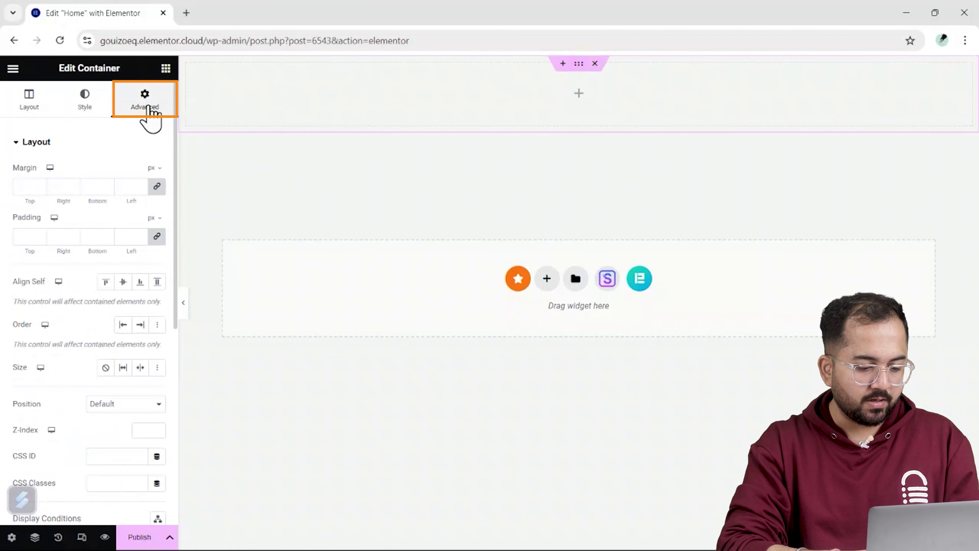
{"action": "left_click", "coordinate": [157, 237]}
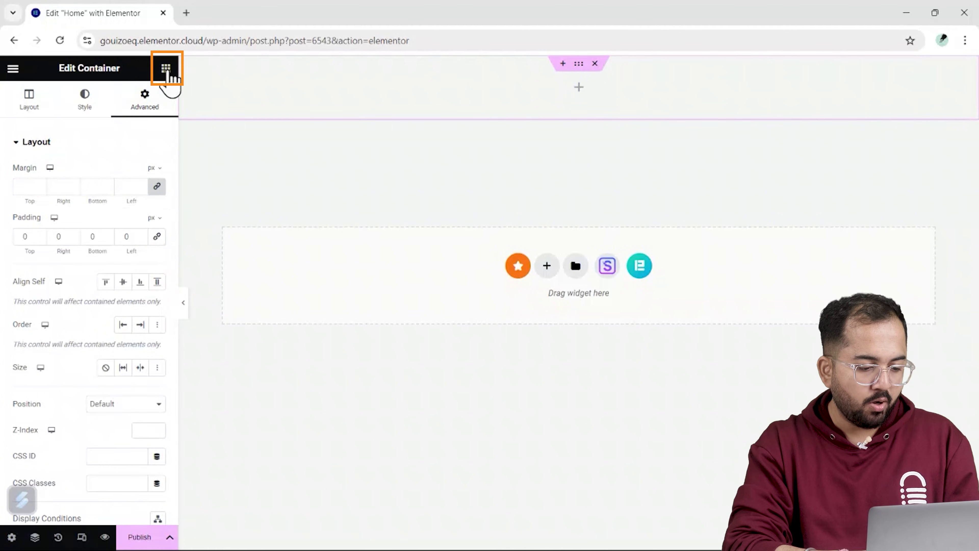
Step: Place the Premium Addons Carousel widget in the top container with 0 padding
{"action": "left_click", "coordinate": [166, 69]}
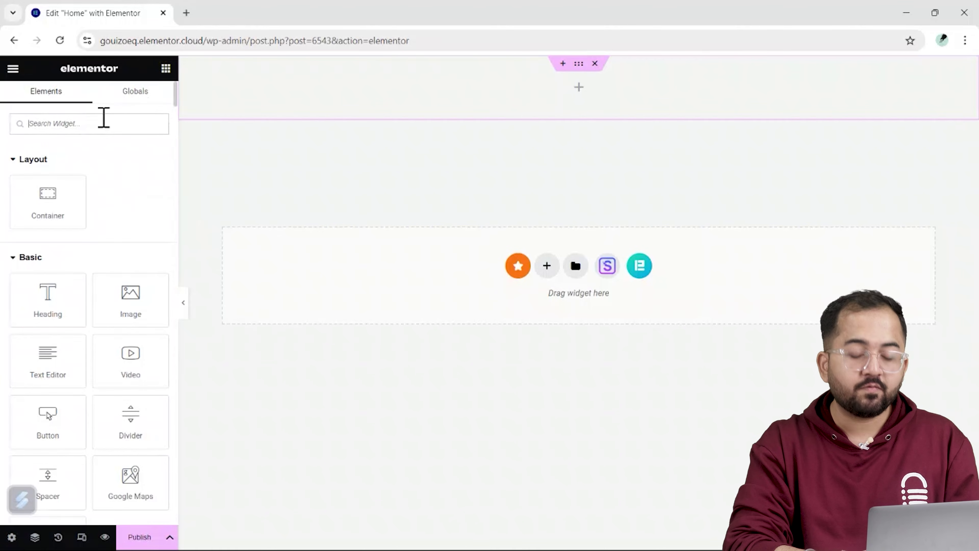
{"action": "type", "text": "cat"}
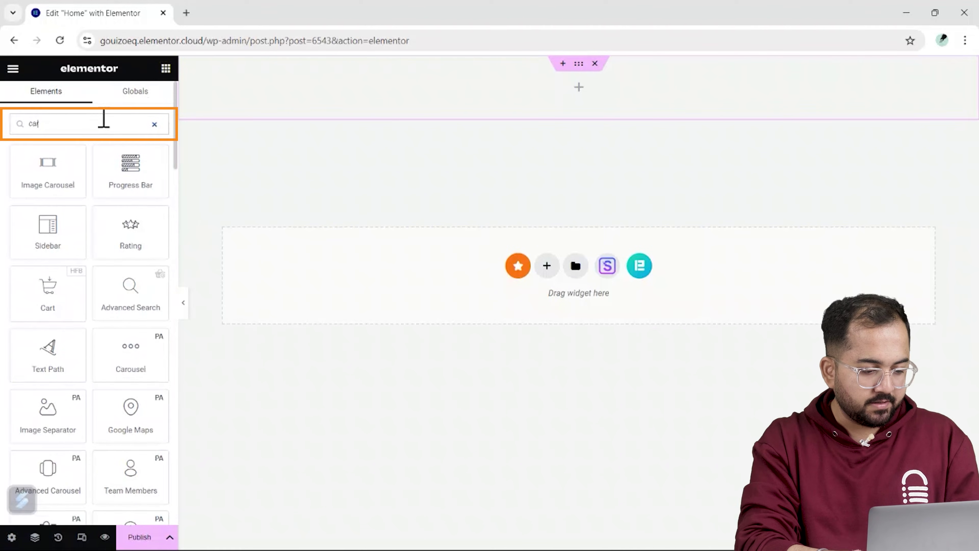
{"action": "type", "text": "r"}
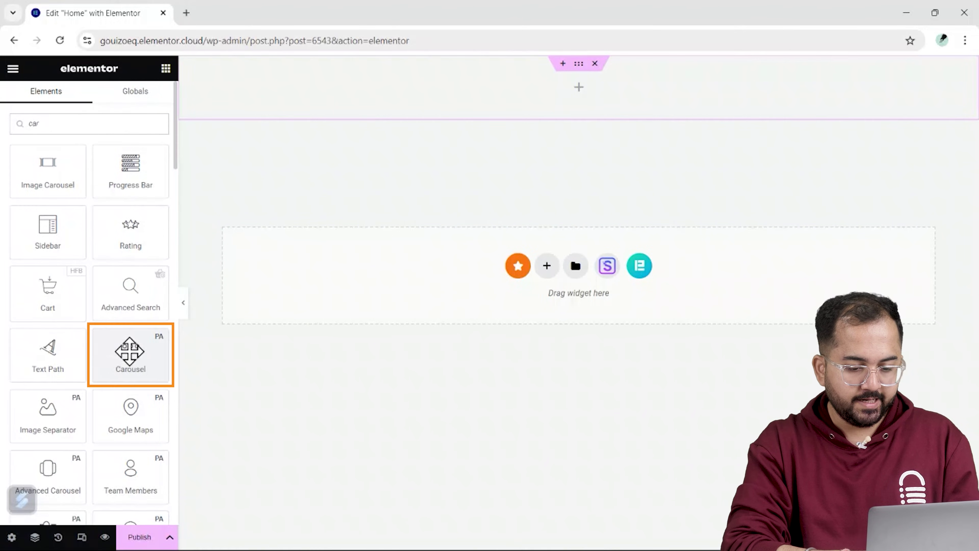
{"action": "left_click_drag", "start_coordinate": [130, 349], "coordinate": [311, 112]}
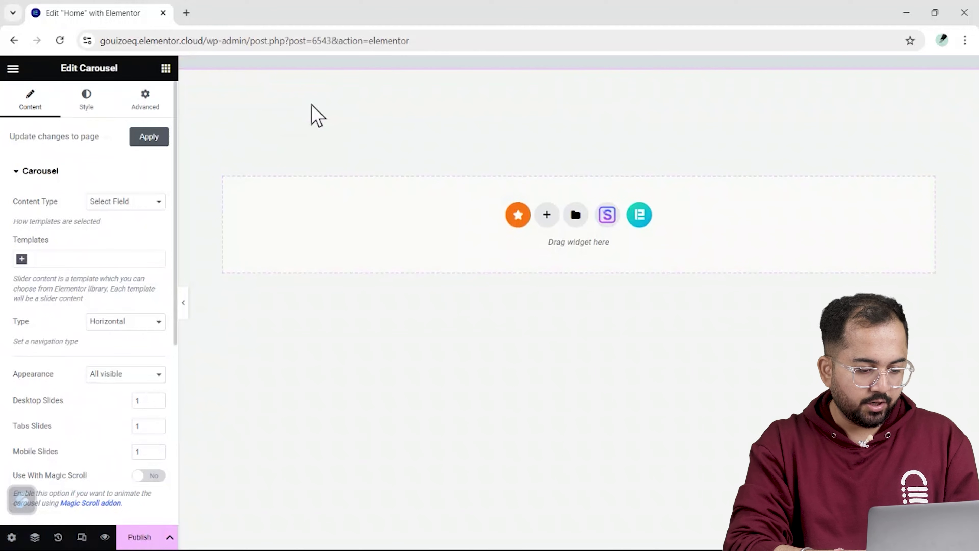
{"action": "left_click", "coordinate": [139, 104]}
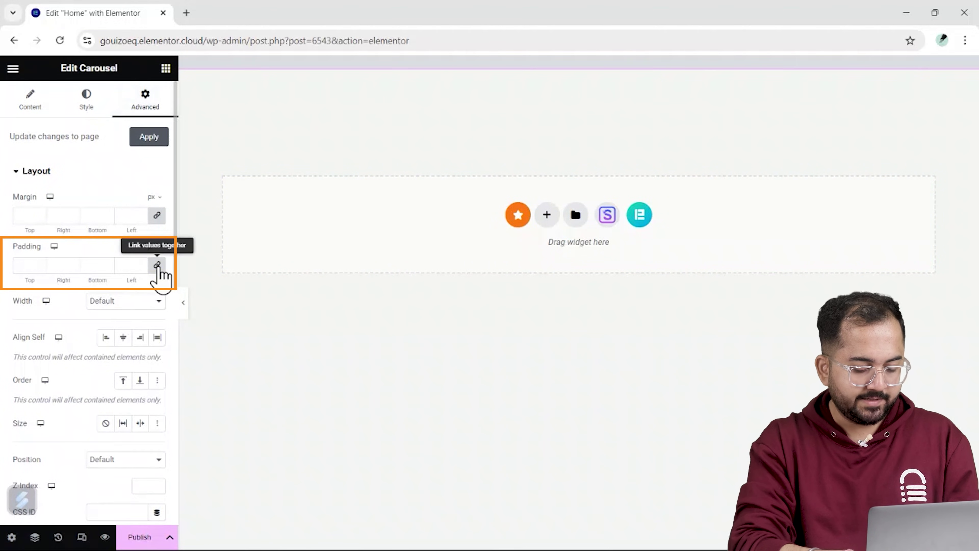
{"action": "left_click", "coordinate": [157, 265]}
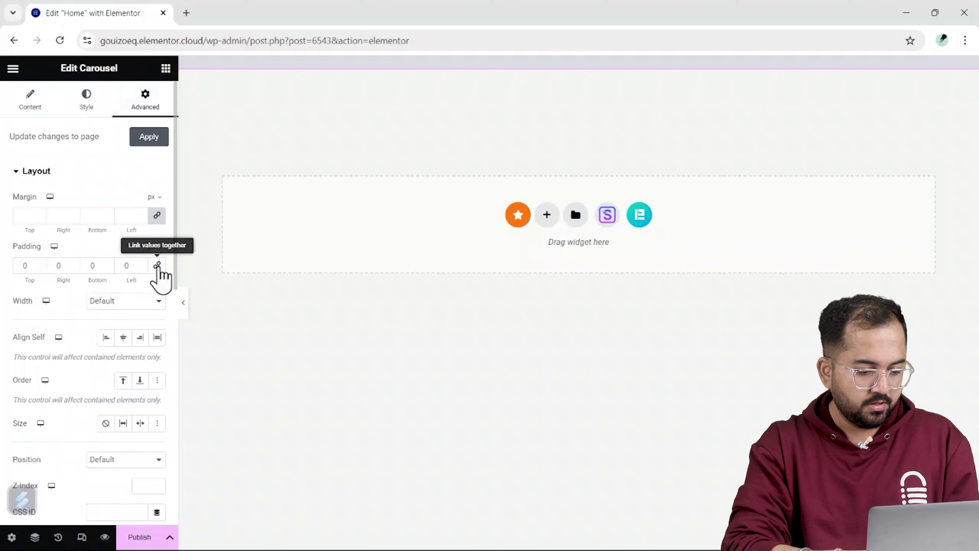
Step: Set the carousel's Content Type to Repeater and Appearance to One at a time
{"action": "left_click", "coordinate": [15, 98]}
{"action": "left_click", "coordinate": [140, 202]}
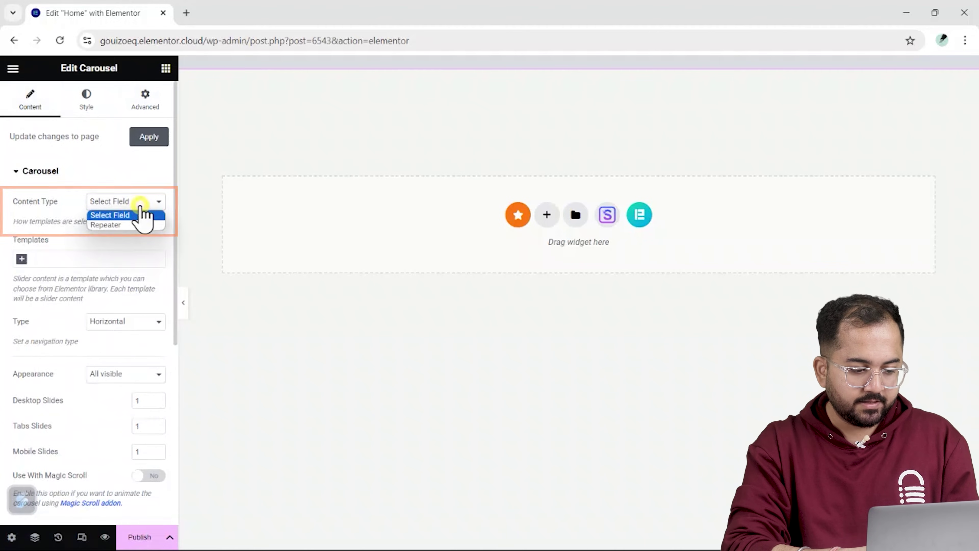
{"action": "left_click", "coordinate": [111, 226]}
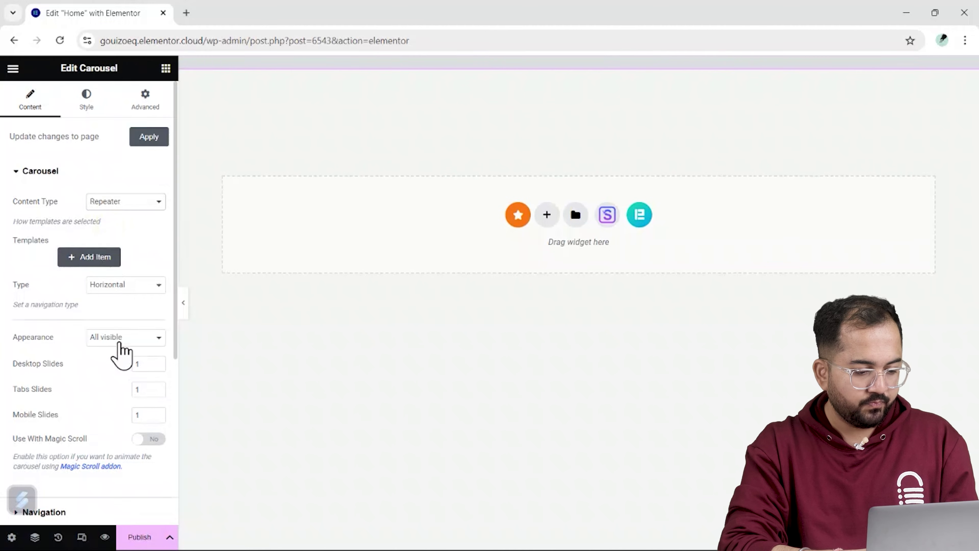
{"action": "left_click", "coordinate": [120, 341]}
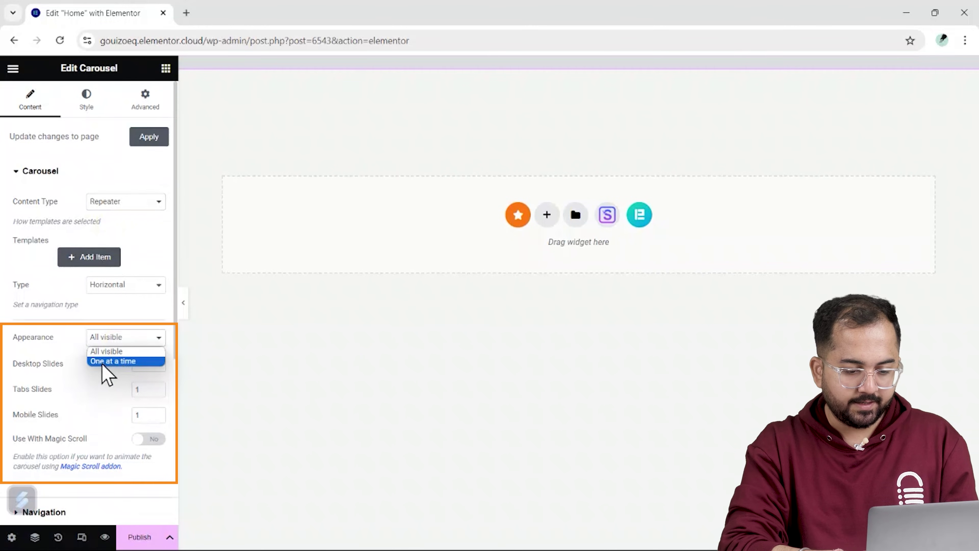
{"action": "left_click", "coordinate": [115, 361]}
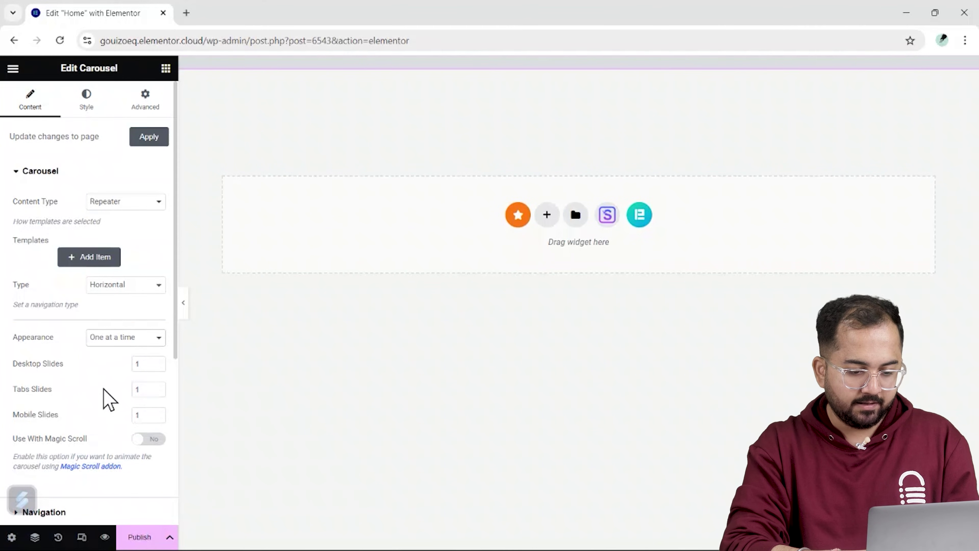
Step: Add a template slide using Video 1, then a second slide from the saved templates
{"action": "left_click", "coordinate": [96, 259]}
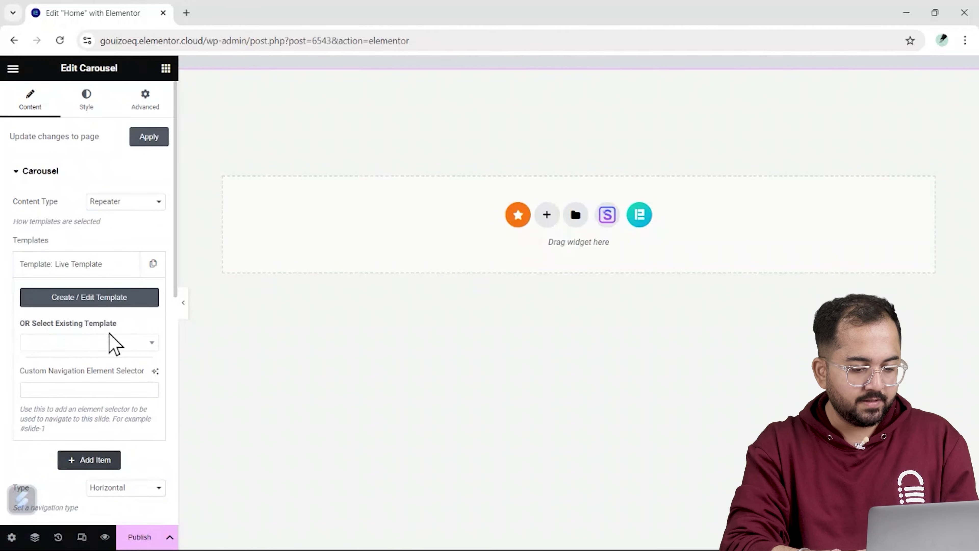
{"action": "left_click", "coordinate": [104, 340]}
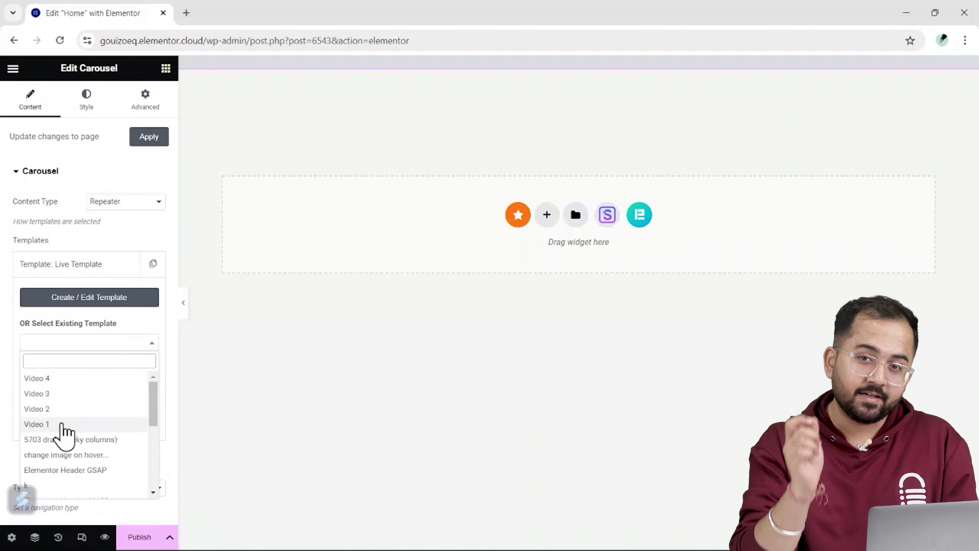
{"action": "left_click", "coordinate": [64, 423]}
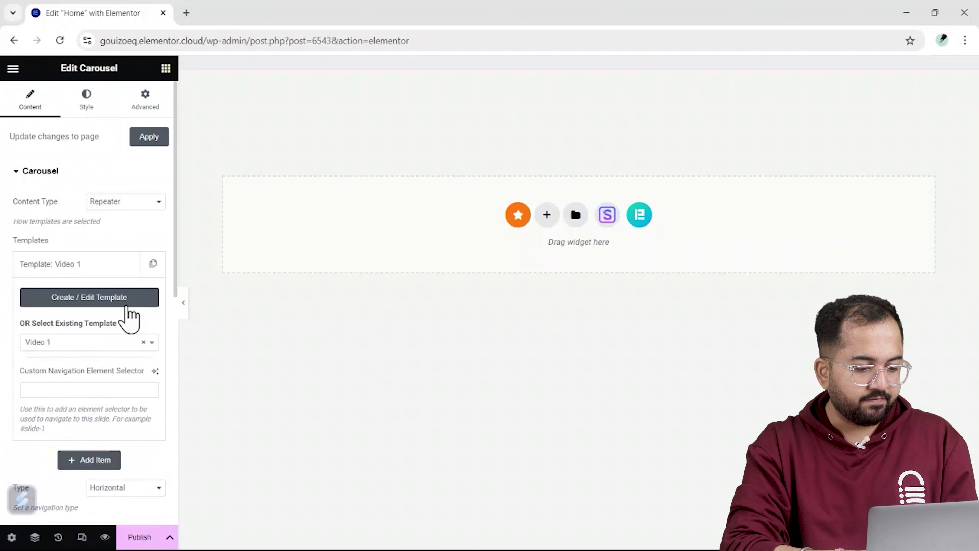
{"action": "left_click", "coordinate": [118, 266]}
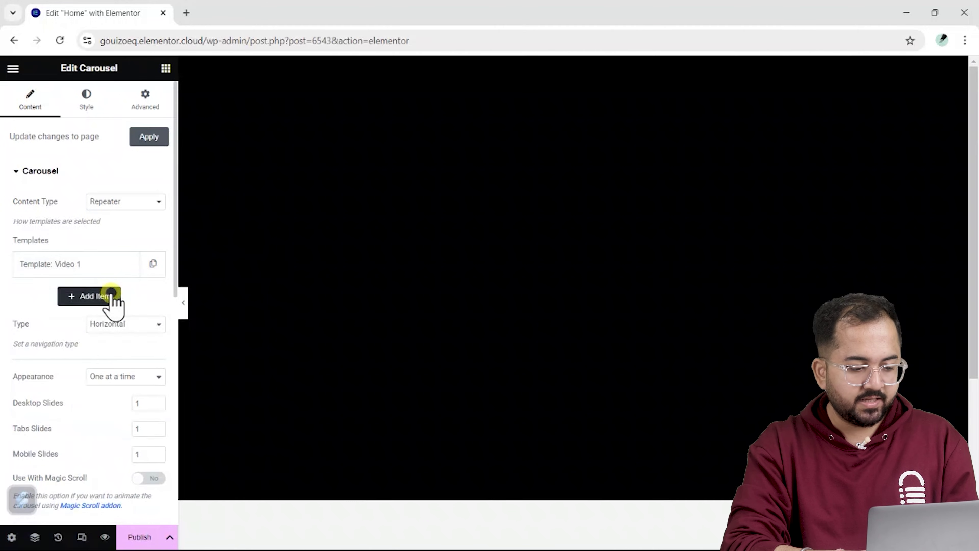
{"action": "left_click", "coordinate": [110, 298]}
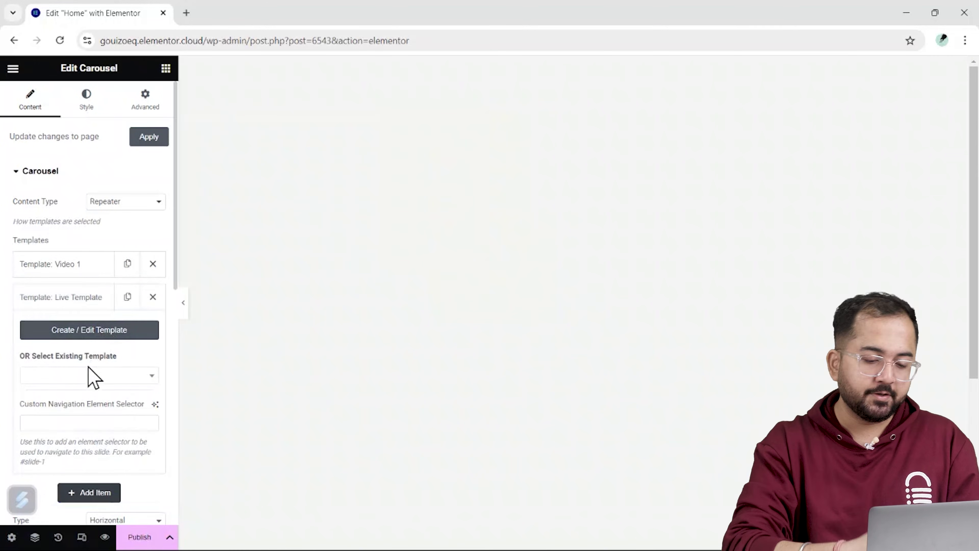
{"action": "left_click", "coordinate": [90, 375]}
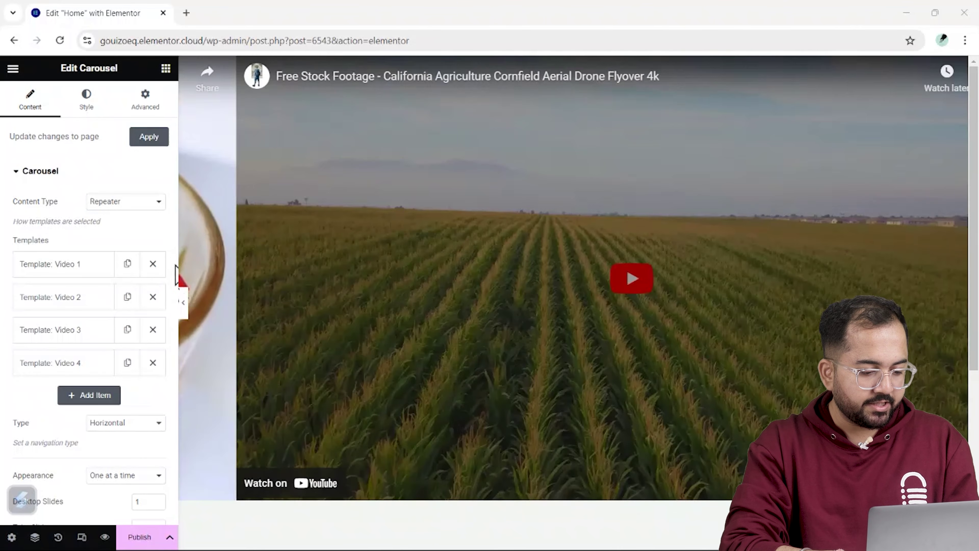
Step: Set the carousel's Navigation option to None, keeping the arrows
{"action": "scroll", "coordinate": [173, 273], "scroll_direction": "down", "scroll_amount": 10}
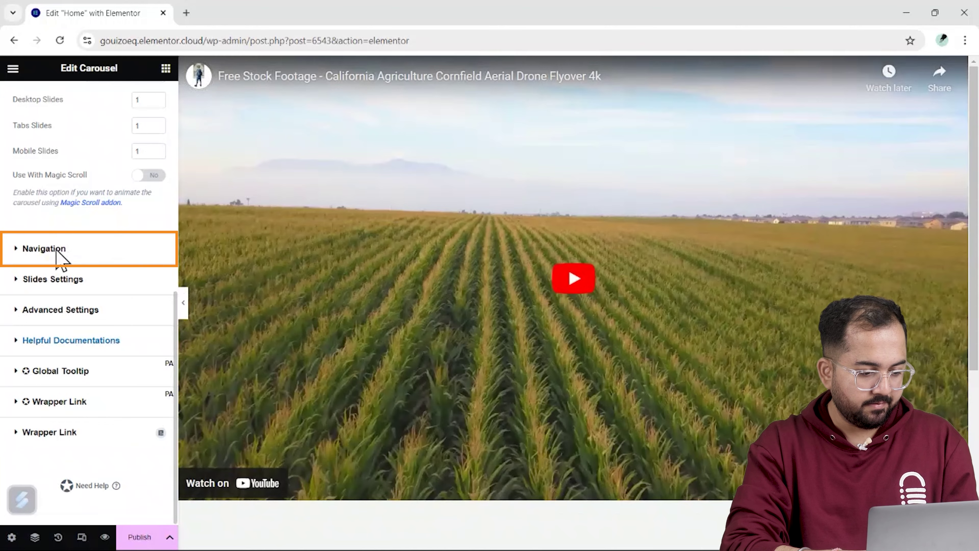
{"action": "left_click", "coordinate": [44, 248]}
{"action": "left_click", "coordinate": [155, 234]}
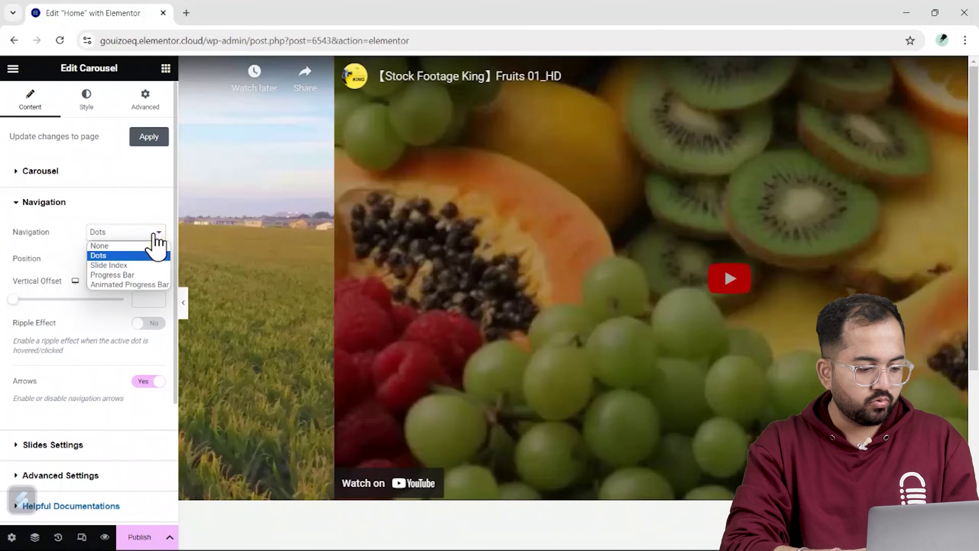
{"action": "left_click", "coordinate": [108, 246]}
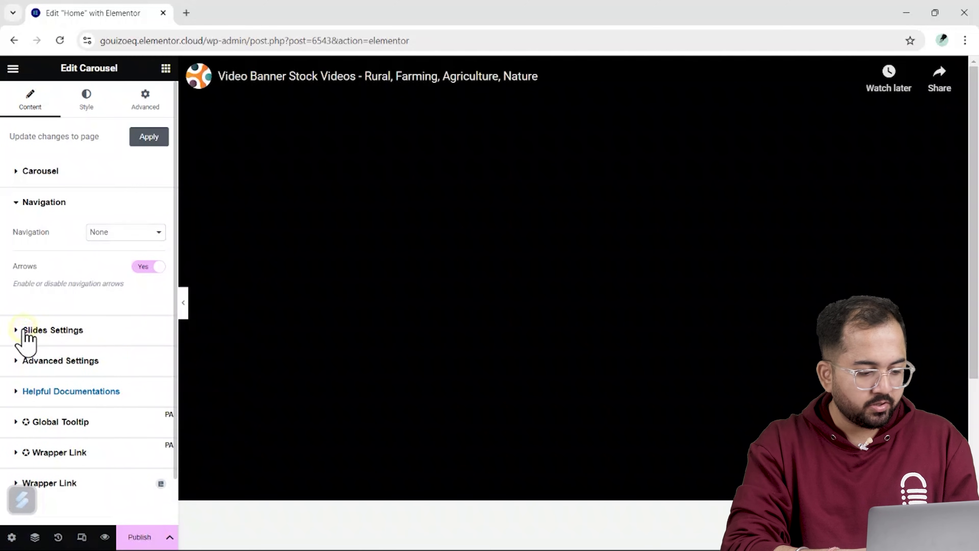
Step: Switch Autoplay Slides to No in Slides Settings and collapse that section
{"action": "left_click", "coordinate": [25, 330]}
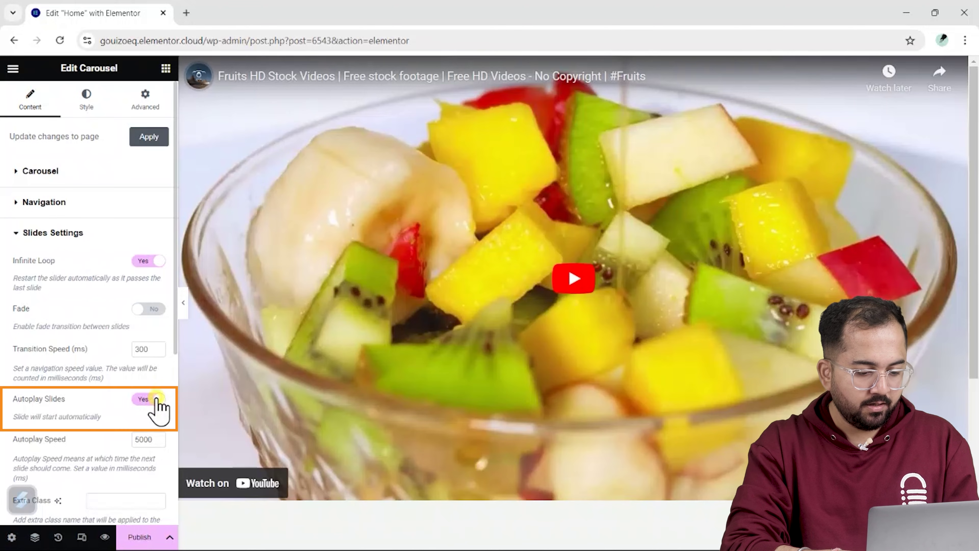
{"action": "left_click", "coordinate": [156, 399]}
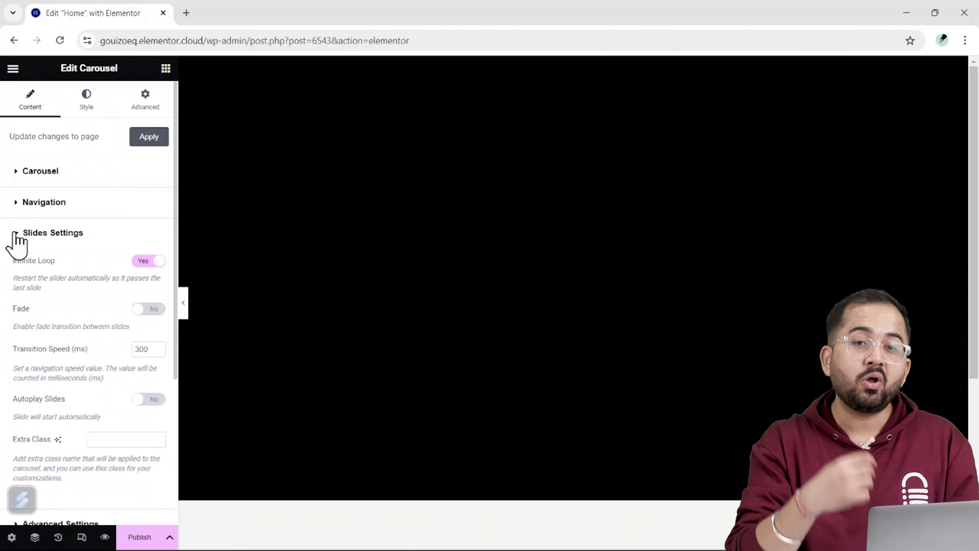
{"action": "left_click", "coordinate": [16, 233]}
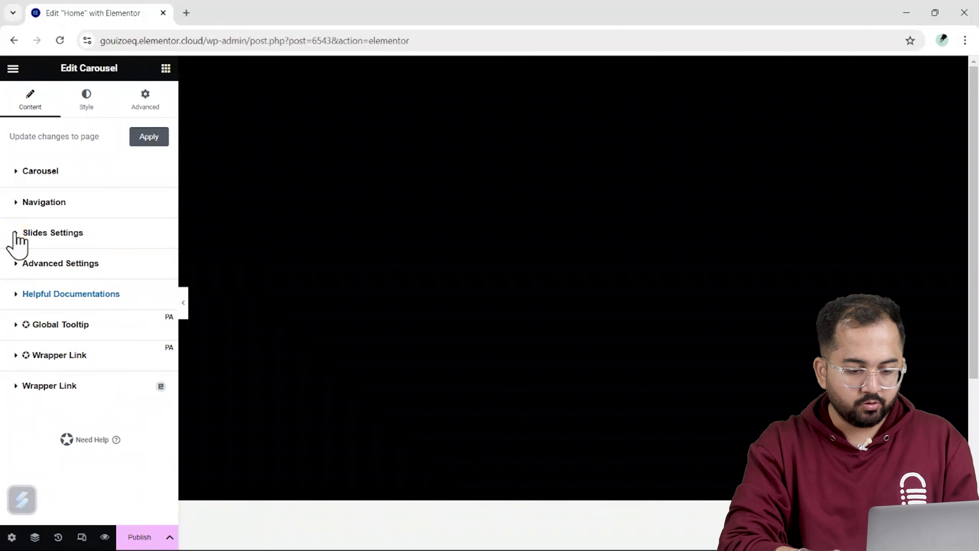
Step: Style the navigation arrows with size 30 and colour #FFFFFF
{"action": "left_click", "coordinate": [87, 99]}
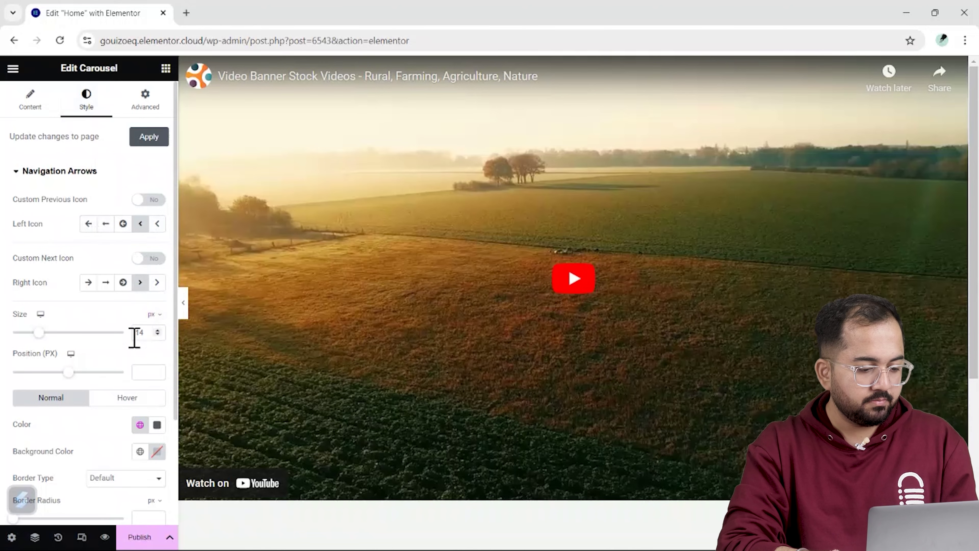
{"action": "left_click_drag", "start_coordinate": [46, 334], "coordinate": [58, 335]}
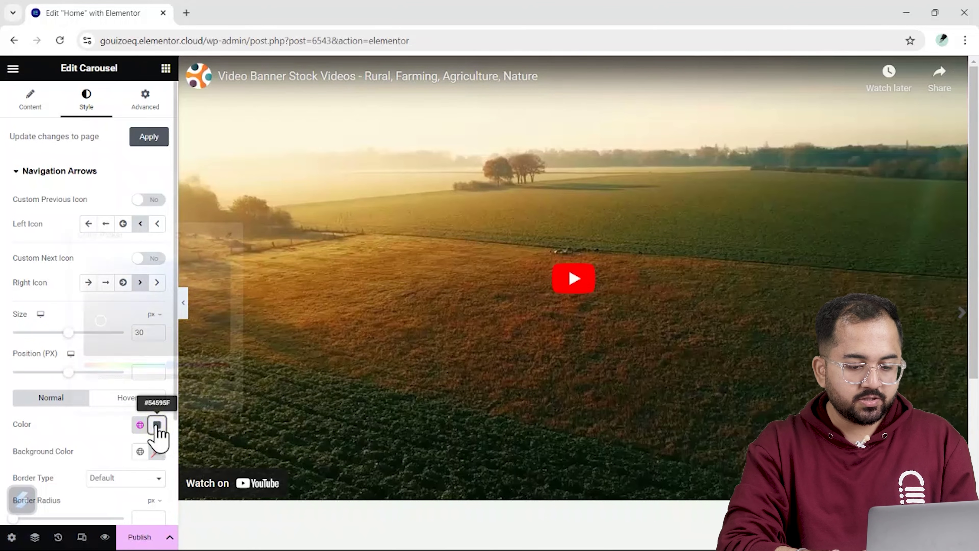
{"action": "left_click", "coordinate": [156, 424]}
{"action": "left_click_drag", "start_coordinate": [102, 325], "coordinate": [82, 252]}
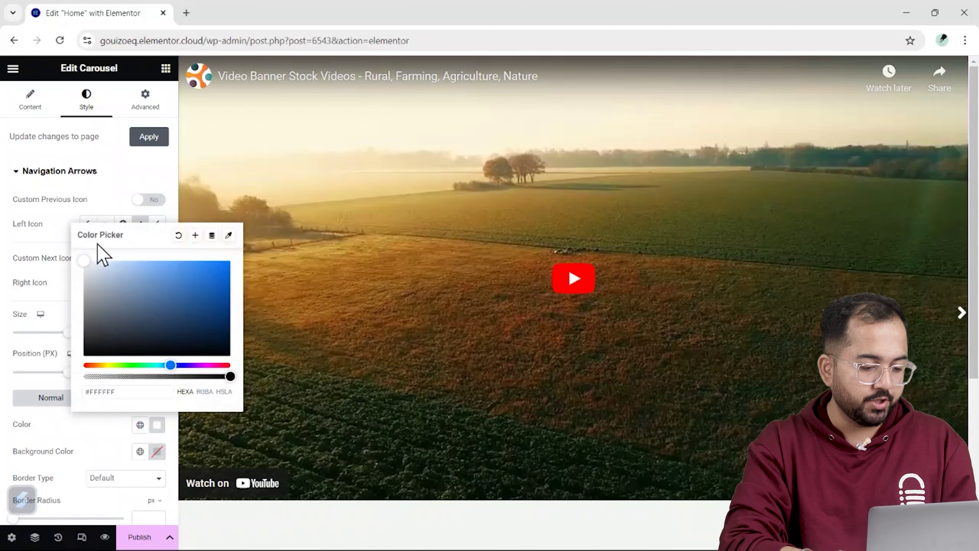
{"action": "left_click", "coordinate": [78, 229]}
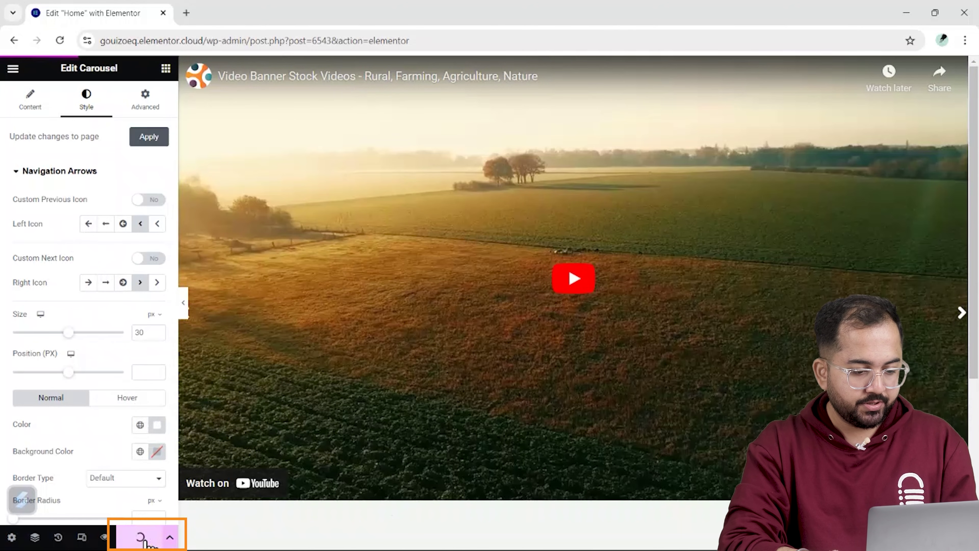
Step: Publish the Home page and open it live via 'Have a look'
{"action": "left_click", "coordinate": [127, 501]}
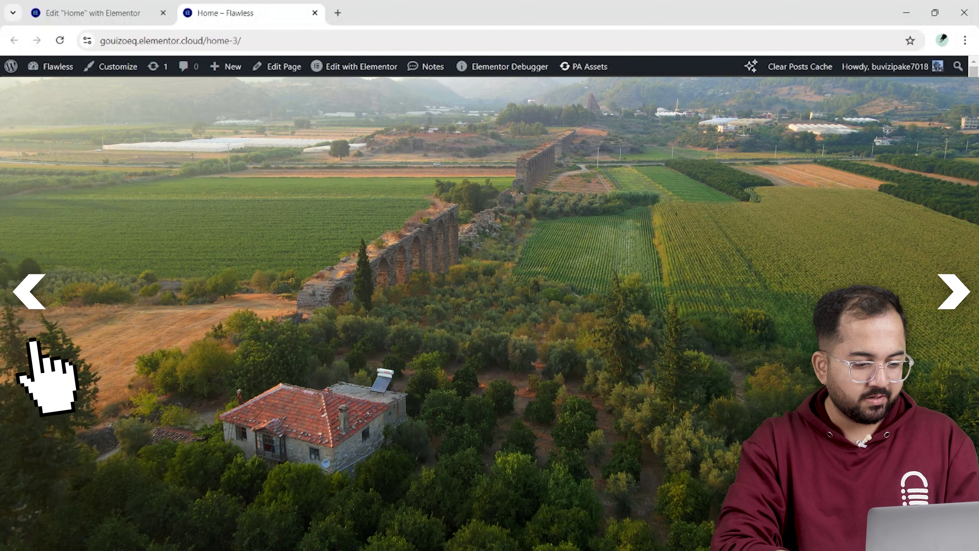